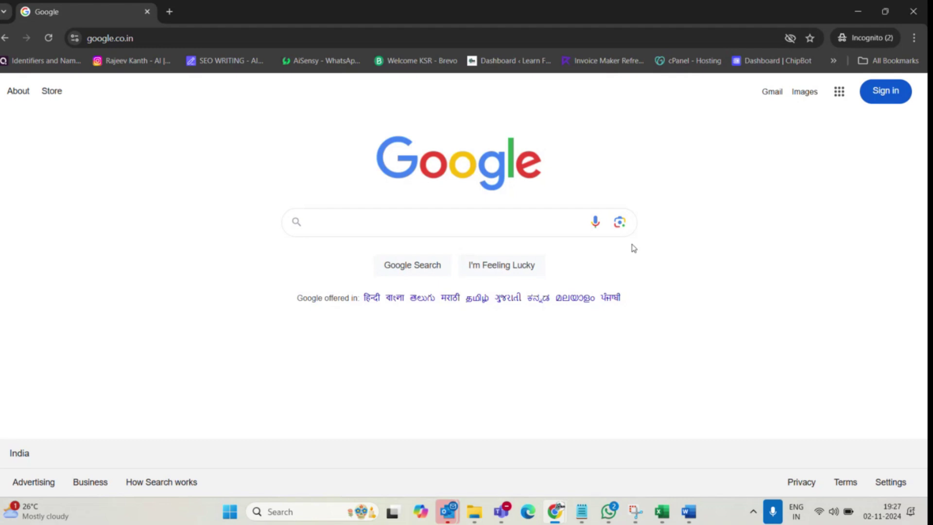
- Search Google for 'ksr datavision', open ksrdatavision.com, dismiss the career popup, and view Courses
{"action": "left_click", "coordinate": [532, 228]}
{"action": "type", "text": "ksr da"}
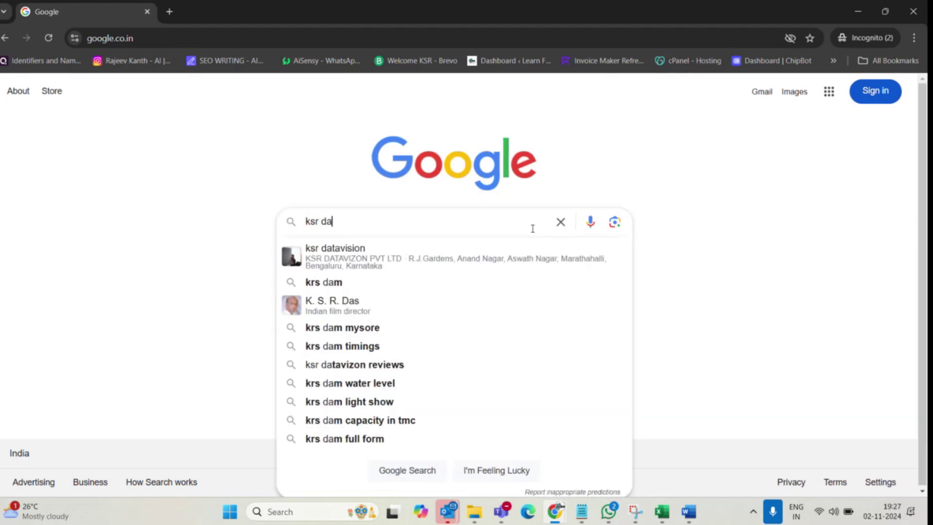
{"action": "type", "text": "ta"}
{"action": "key", "text": "Down"}
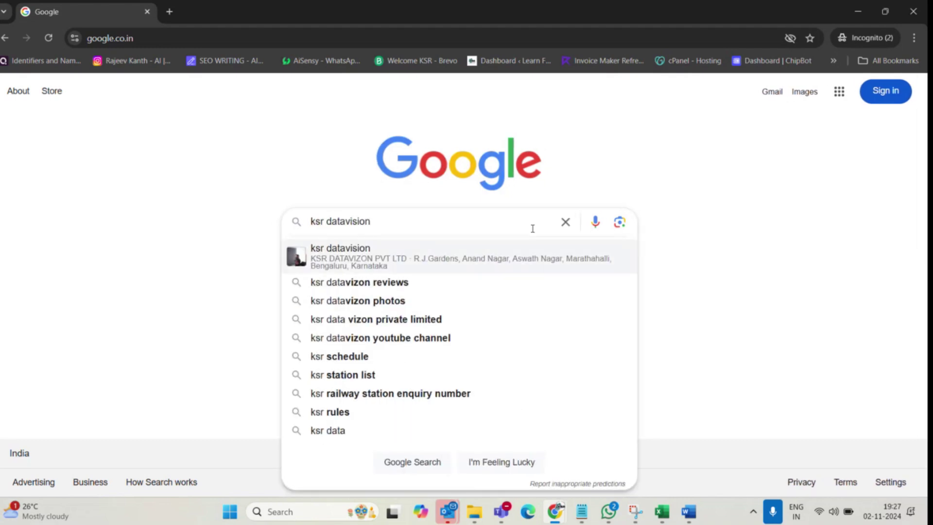
{"action": "key", "text": "Return"}
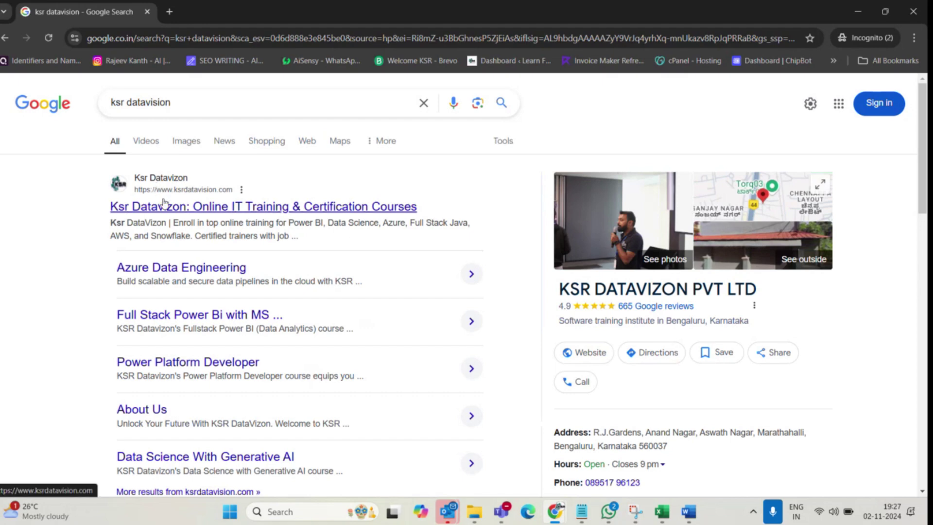
{"action": "left_click", "coordinate": [167, 208]}
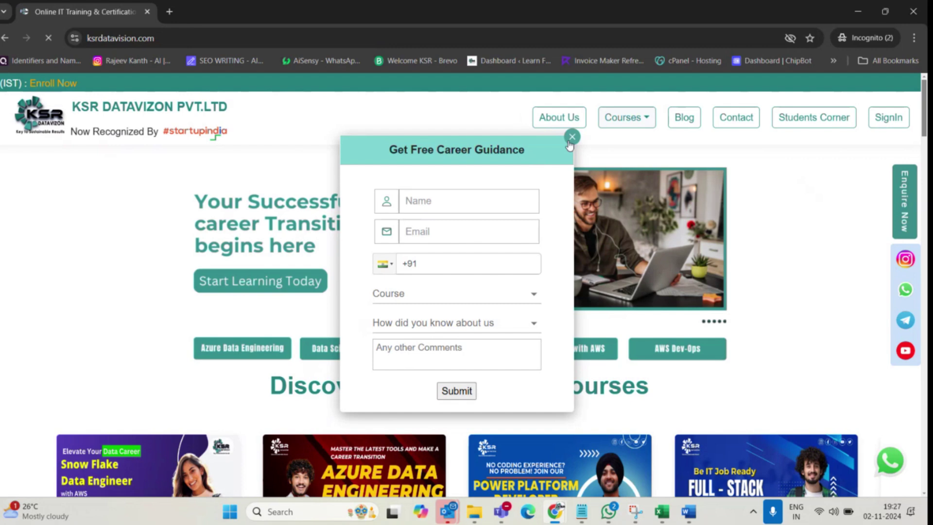
{"action": "left_click", "coordinate": [571, 138]}
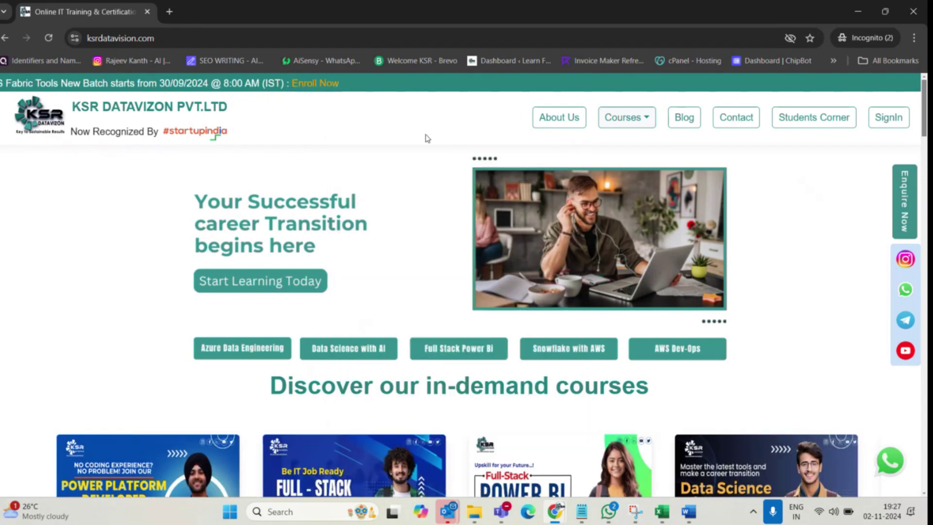
{"action": "left_click", "coordinate": [627, 117]}
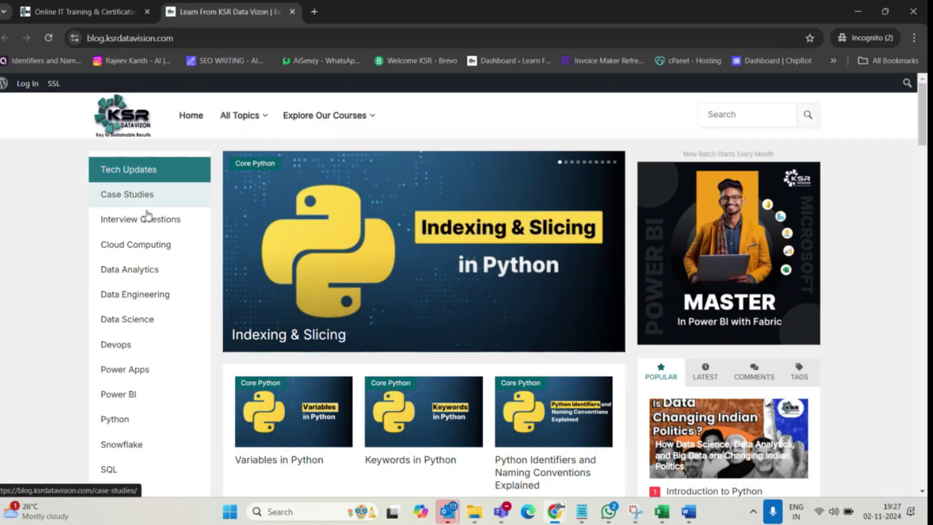
- Browse the blog's Interview Questions posts, visit blog Home and back, then return to the main site
{"action": "left_click", "coordinate": [148, 215]}
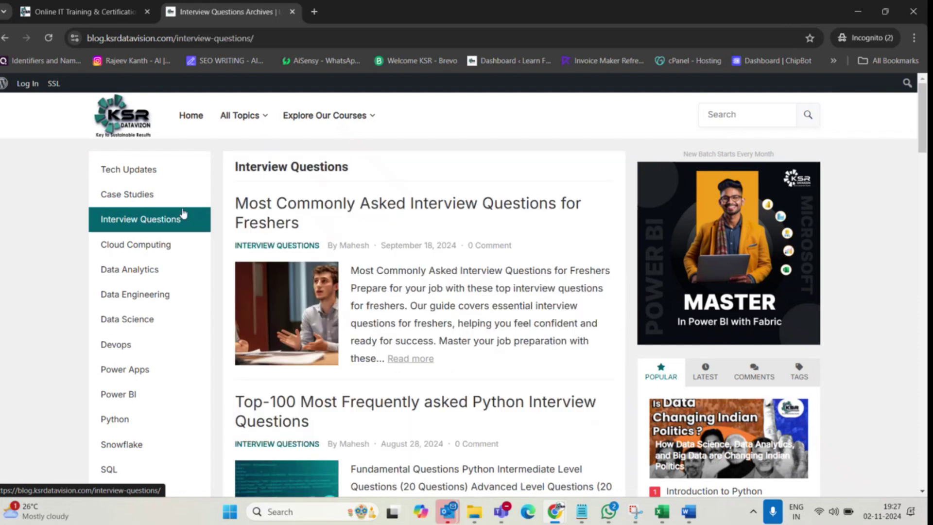
{"action": "left_click_drag", "start_coordinate": [923, 147], "coordinate": [923, 268]}
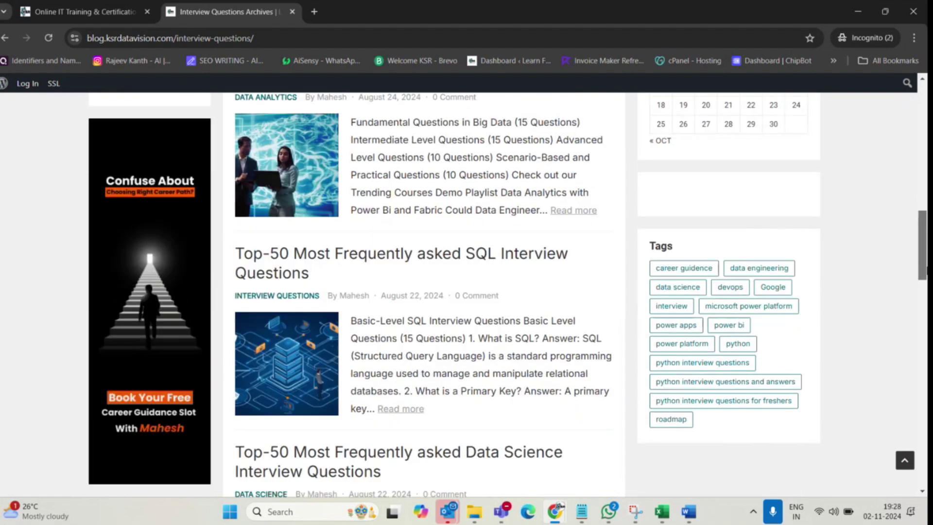
{"action": "left_click_drag", "start_coordinate": [923, 268], "coordinate": [924, 102]}
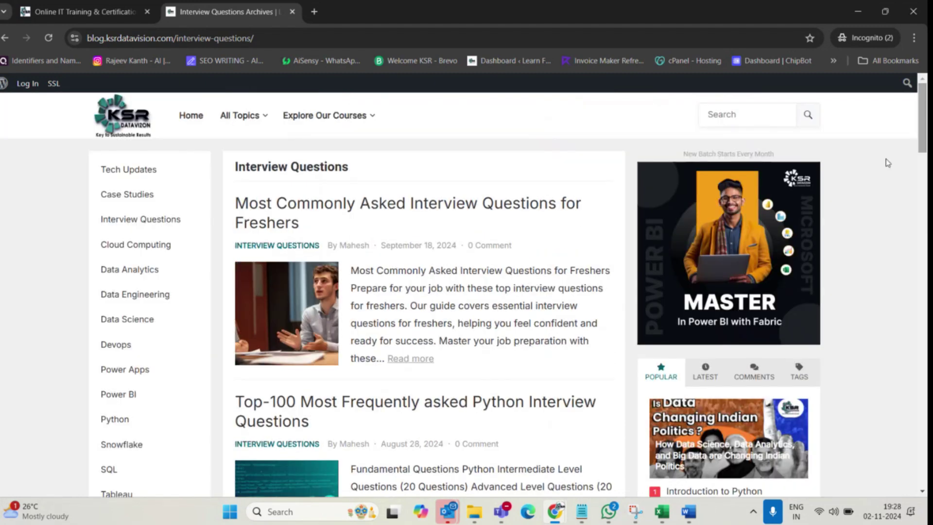
{"action": "left_click", "coordinate": [181, 118]}
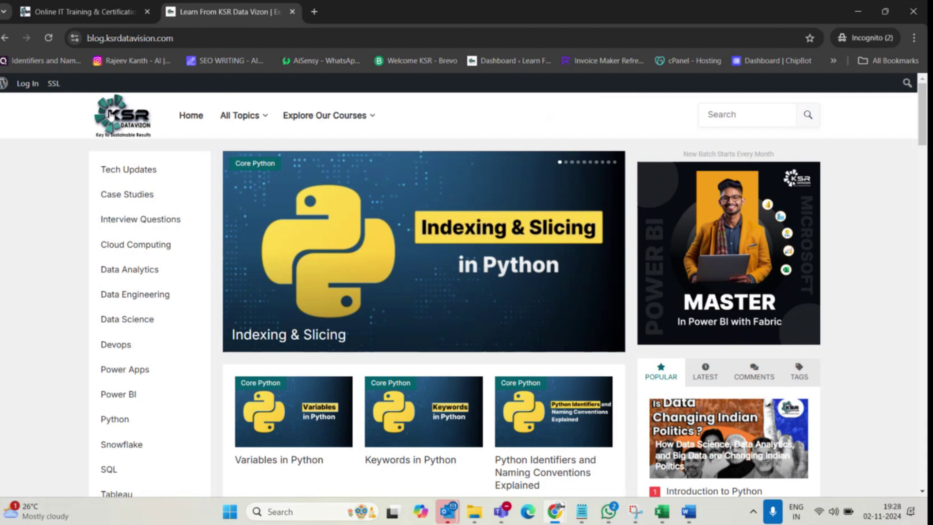
{"action": "left_click", "coordinate": [5, 42]}
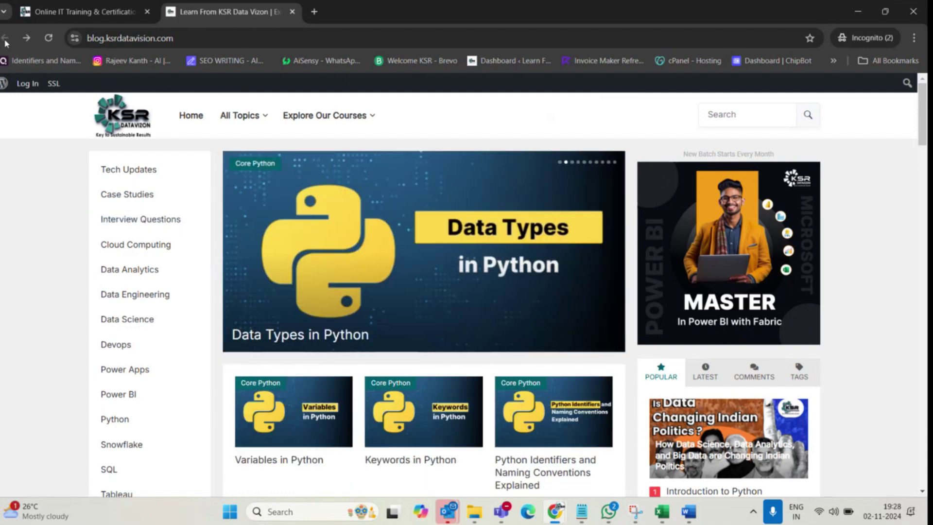
{"action": "left_click", "coordinate": [65, 16]}
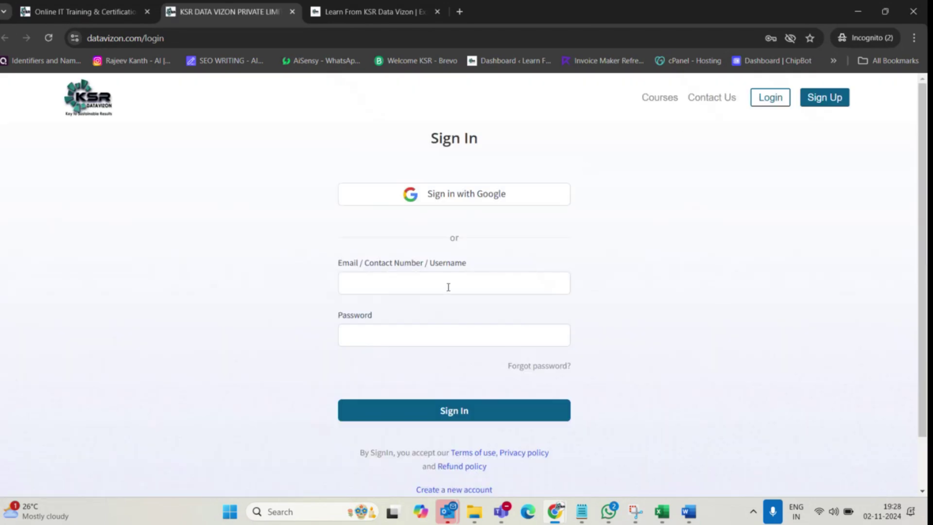
- Start a new account with an email, resubmit with a corrected email, then close the OTP panel
{"action": "left_click", "coordinate": [448, 286]}
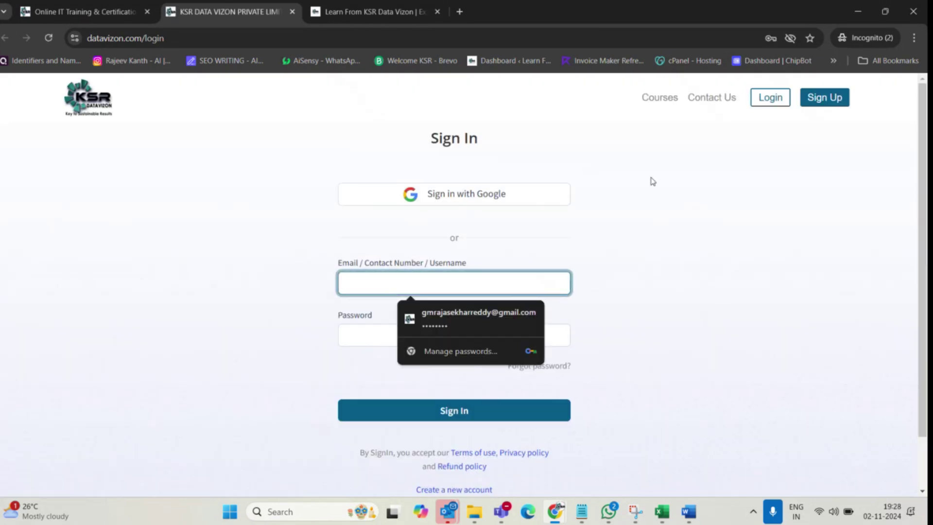
{"action": "left_click", "coordinate": [821, 105]}
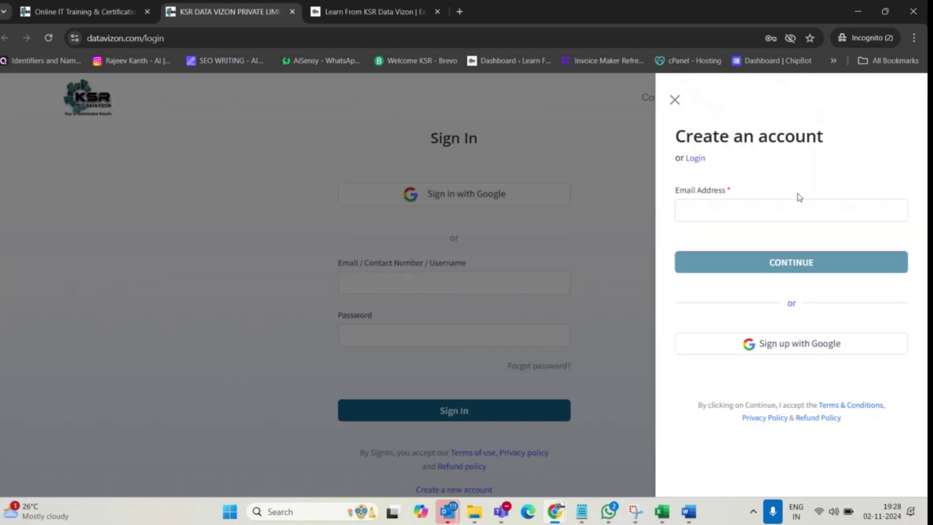
{"action": "left_click", "coordinate": [793, 210]}
{"action": "type", "text": "Mah"}
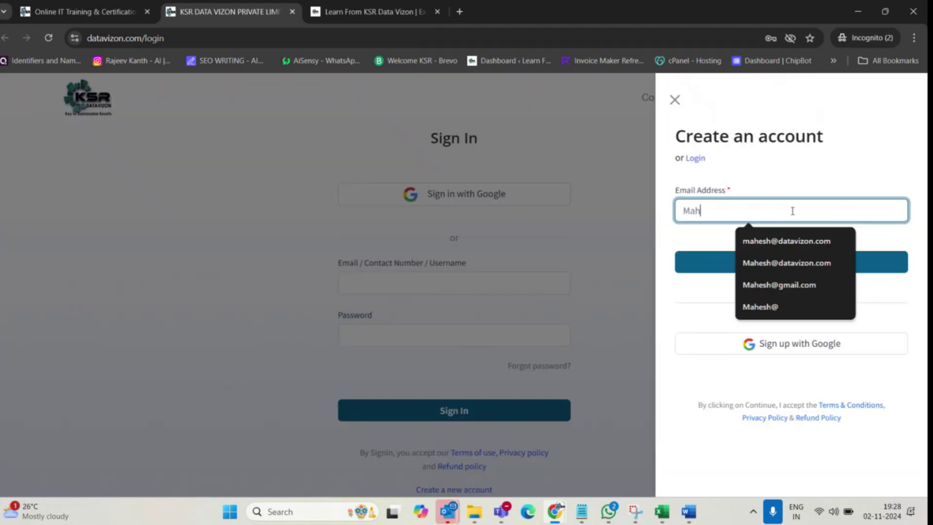
{"action": "type", "text": "gm"}
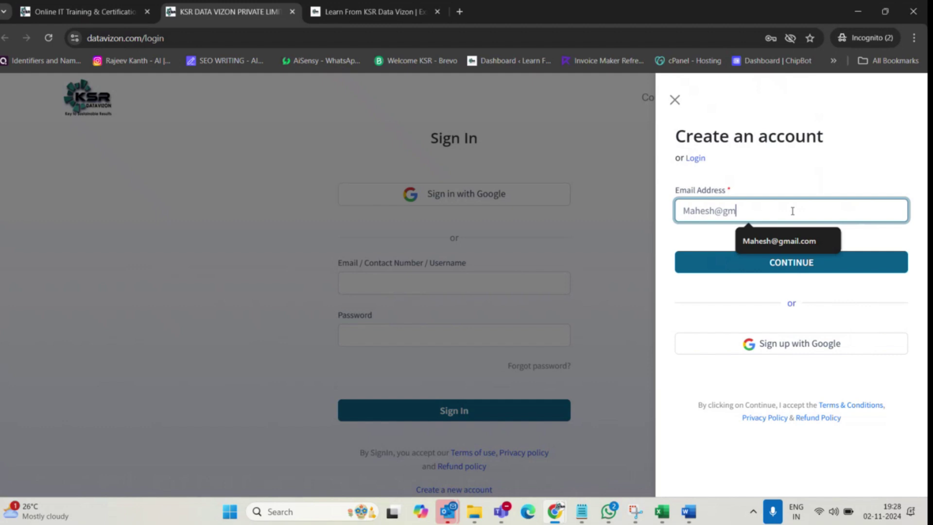
{"action": "type", "text": "om"}
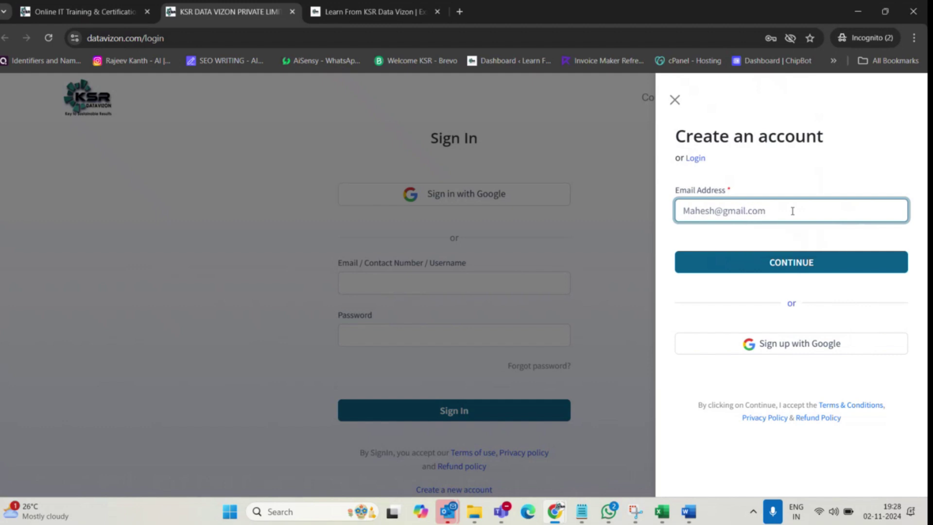
{"action": "left_click", "coordinate": [775, 264]}
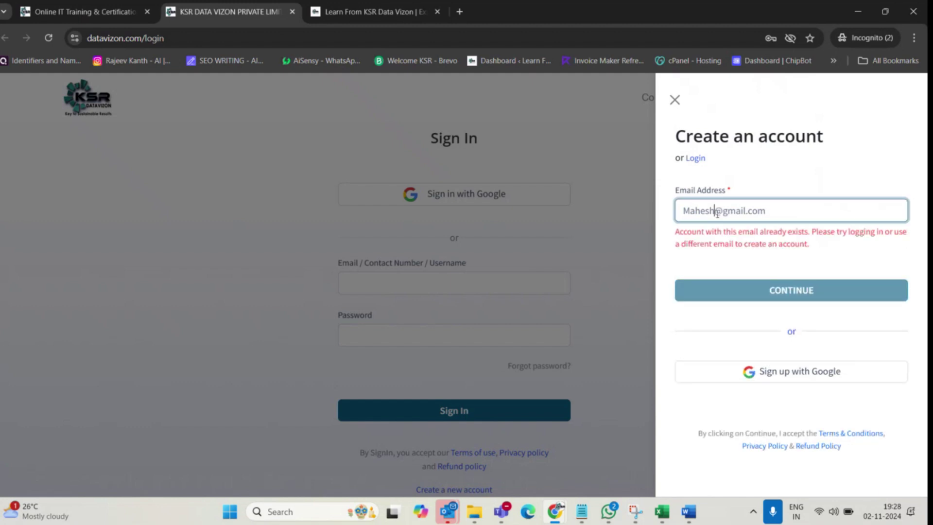
{"action": "type", "text": "3"}
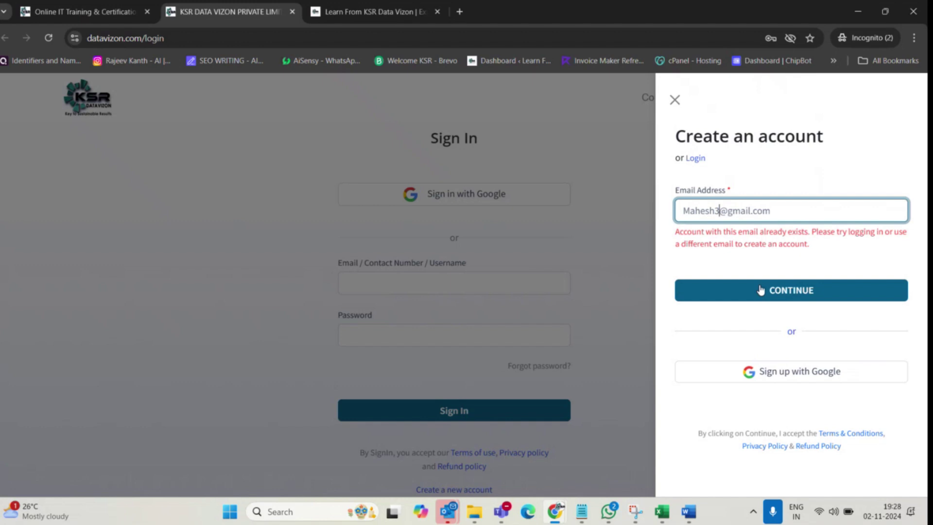
{"action": "left_click", "coordinate": [760, 289]}
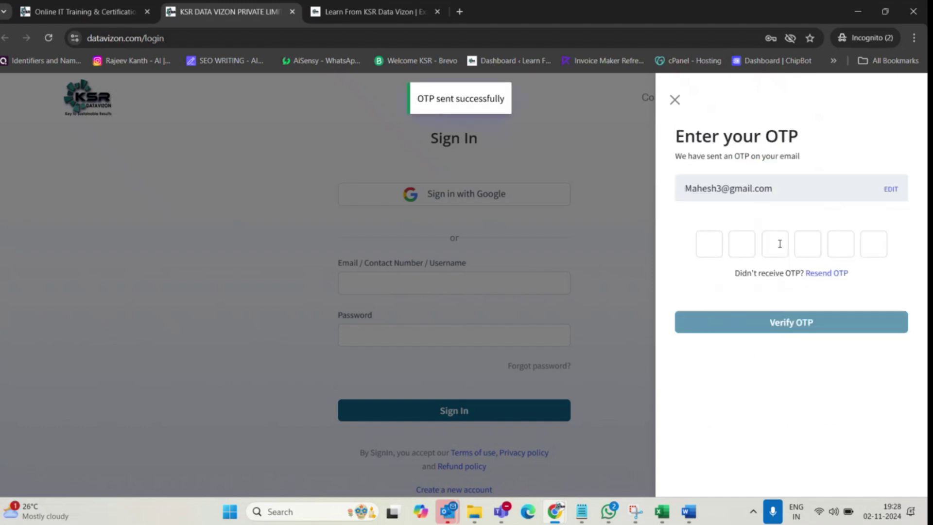
{"action": "left_click", "coordinate": [675, 102]}
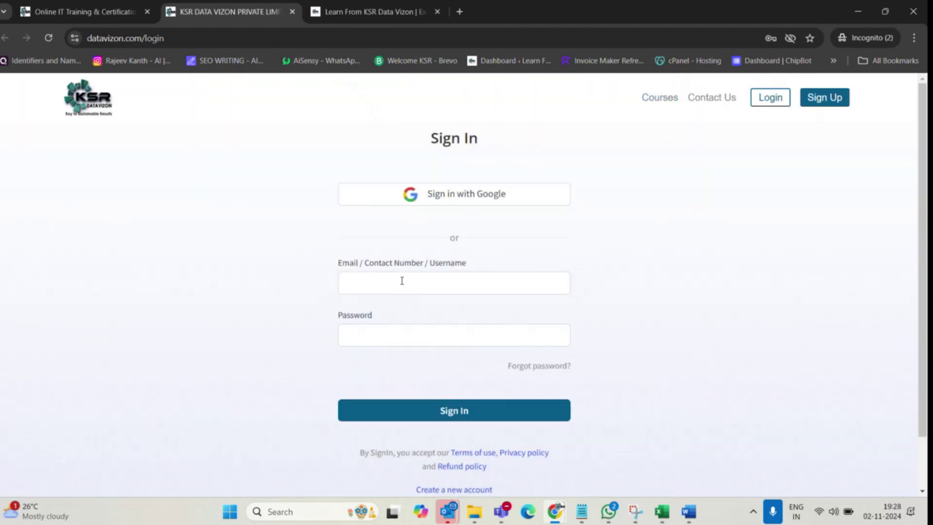
- Log in with the suggested email and password, retrying after a partly typed password failed
{"action": "left_click", "coordinate": [402, 280]}
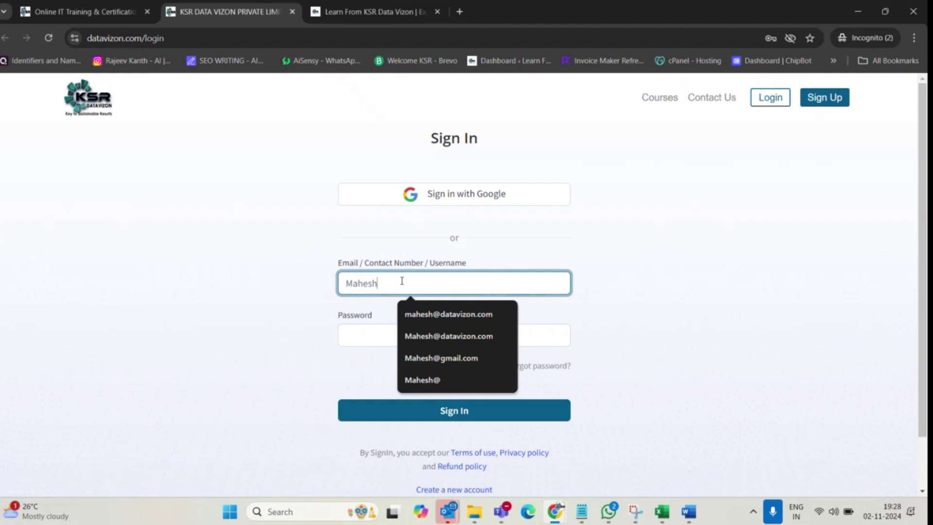
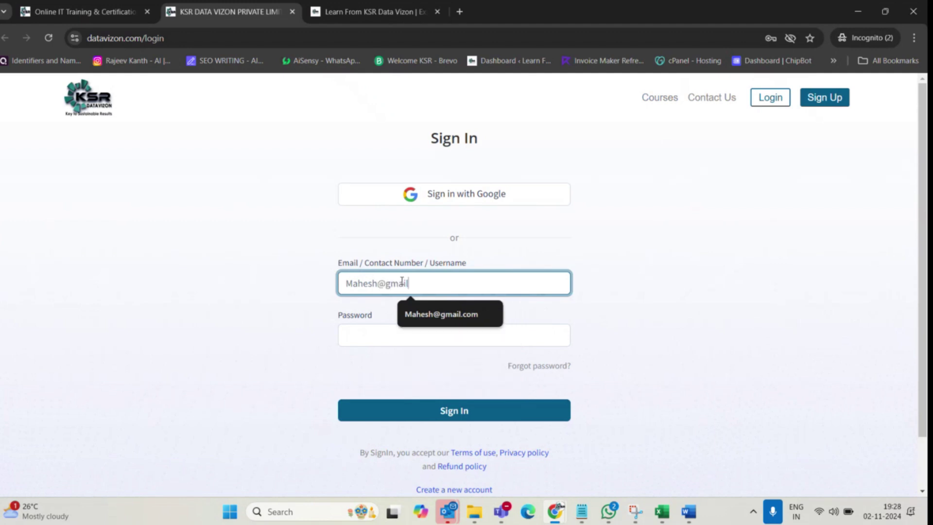
{"action": "key", "text": "Tab"}
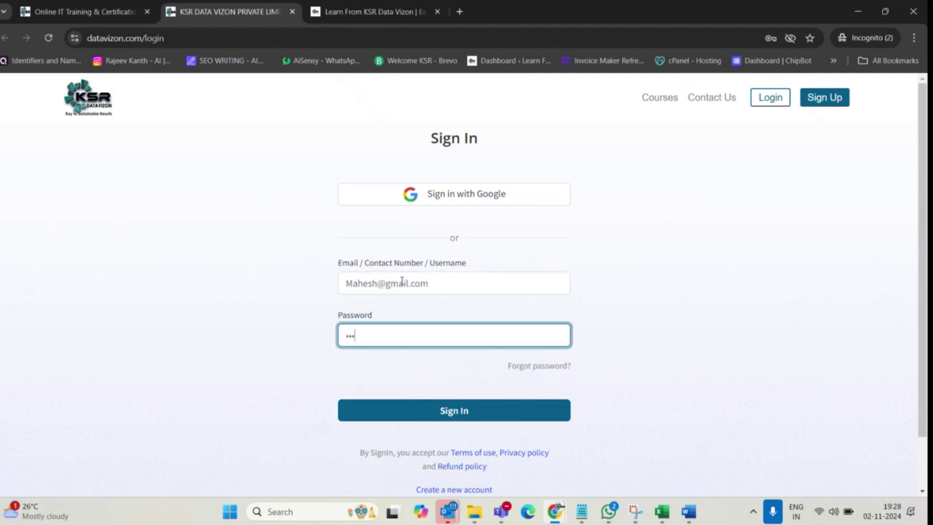
{"action": "key", "text": "Return"}
{"action": "key", "text": "Return"}
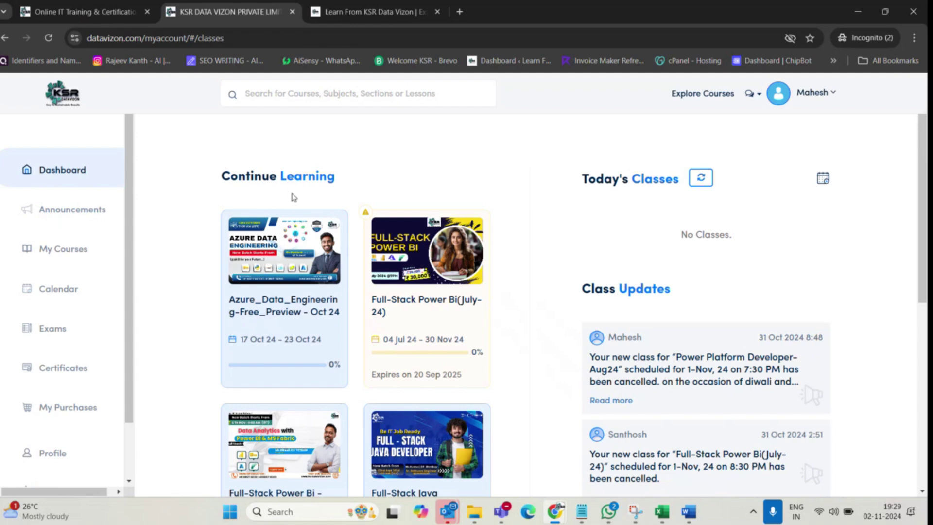
{"action": "scroll", "coordinate": [926, 203], "scroll_direction": "down", "scroll_amount": 2}
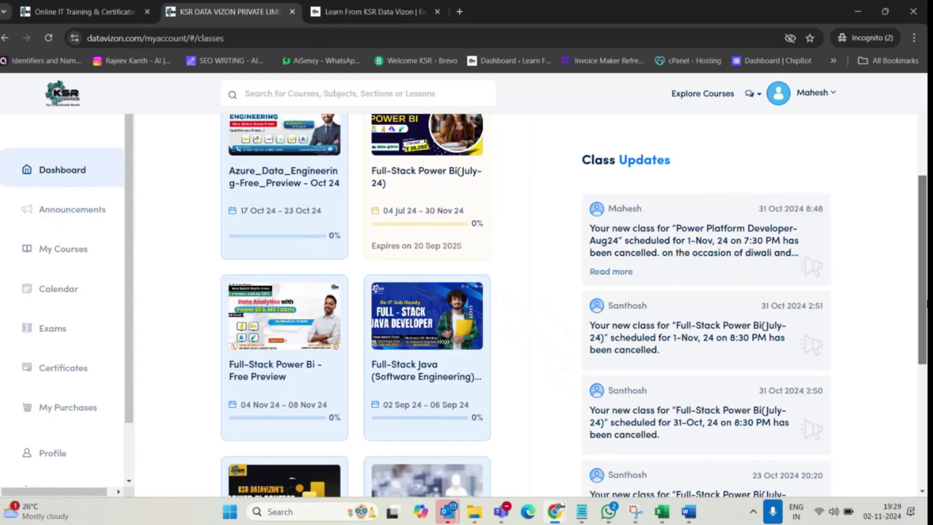
{"action": "scroll", "coordinate": [925, 202], "scroll_direction": "down", "scroll_amount": 3}
{"action": "scroll", "coordinate": [926, 197], "scroll_direction": "up", "scroll_amount": 3}
{"action": "scroll", "coordinate": [925, 193], "scroll_direction": "up", "scroll_amount": 2}
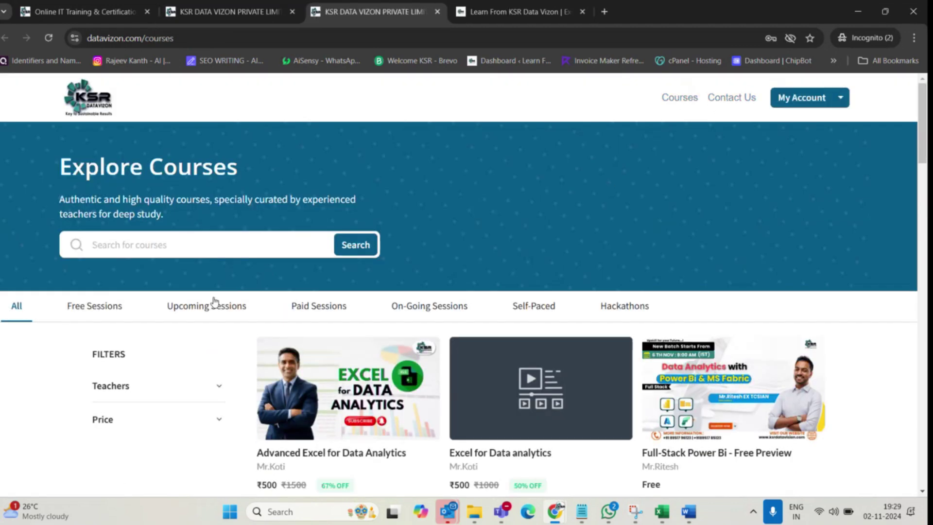
- Open the Full-Stack Power Bi Free Preview from Upcoming Sessions, dismiss Outlook reminders, and return to Courses
{"action": "left_click", "coordinate": [205, 308]}
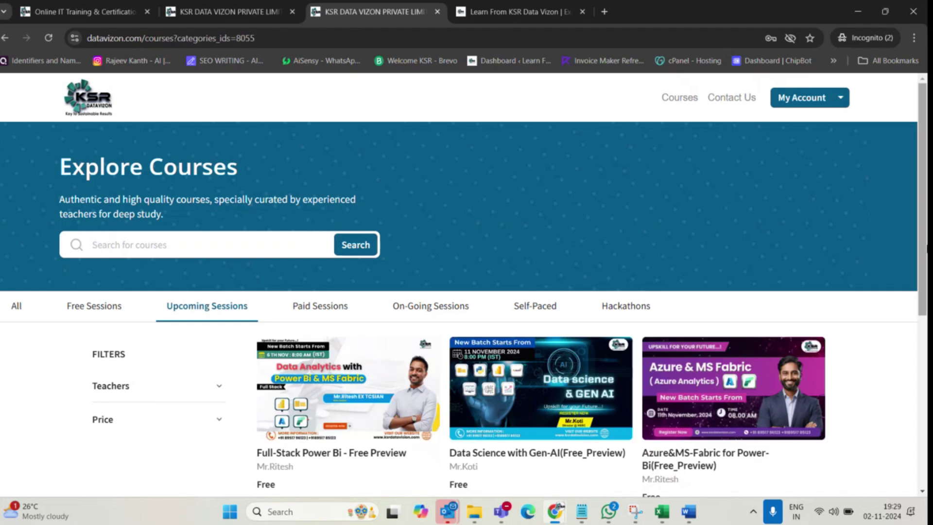
{"action": "scroll", "coordinate": [926, 276], "scroll_direction": "down", "scroll_amount": 3}
{"action": "scroll", "coordinate": [926, 275], "scroll_direction": "down", "scroll_amount": 1}
{"action": "scroll", "coordinate": [893, 290], "scroll_direction": "up", "scroll_amount": 1}
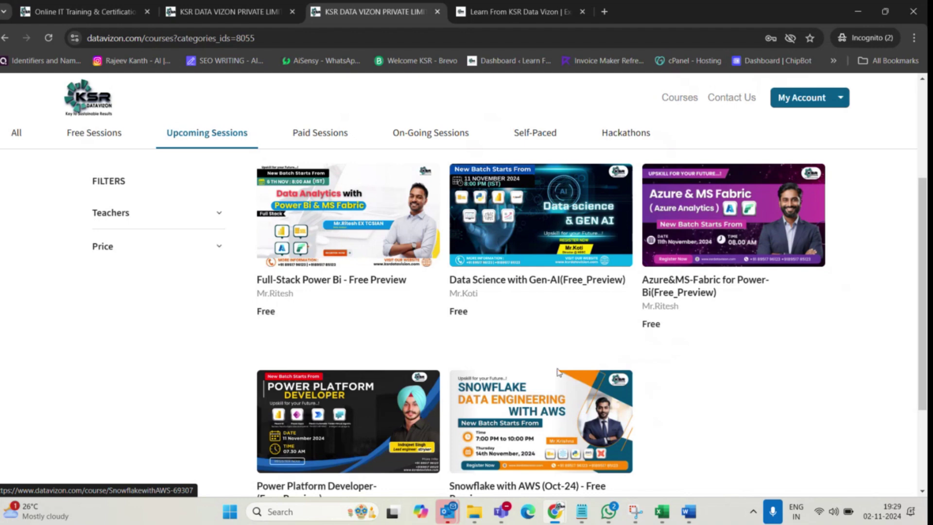
{"action": "left_click_drag", "start_coordinate": [926, 263], "coordinate": [925, 223]}
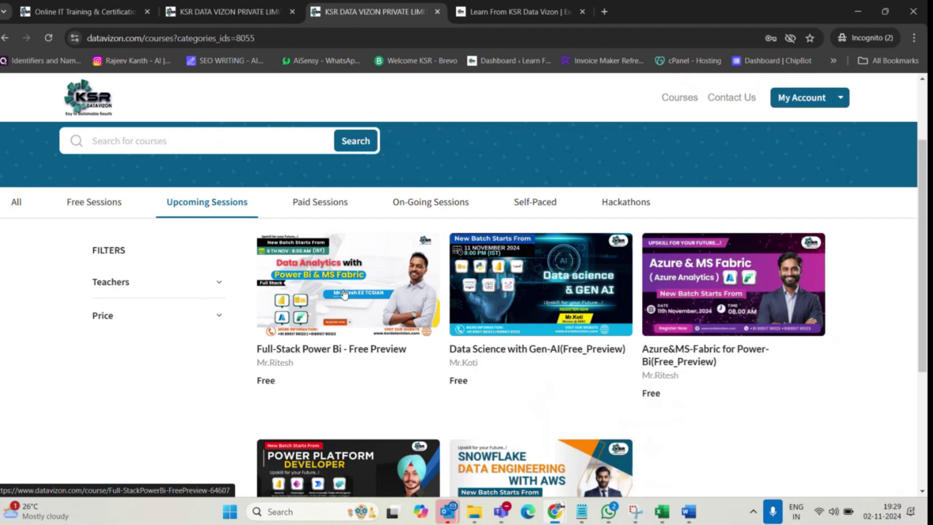
{"action": "left_click", "coordinate": [344, 294]}
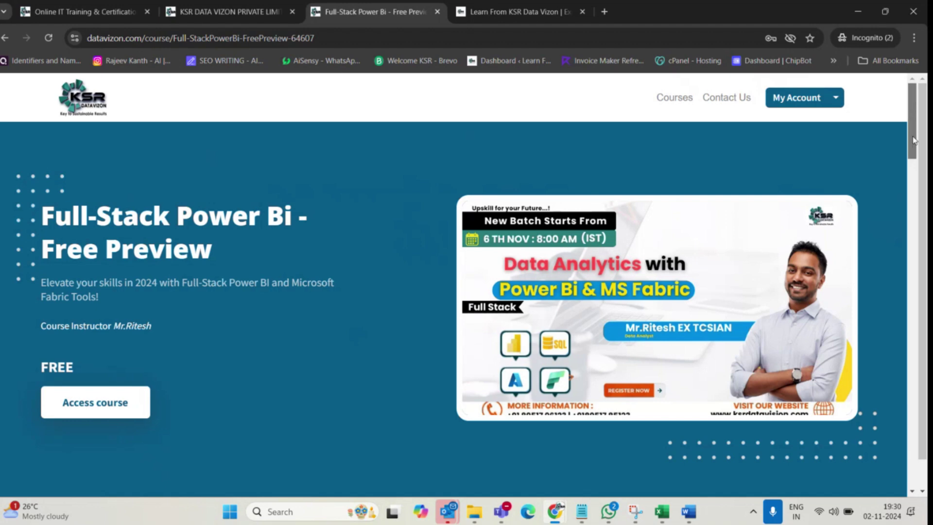
{"action": "left_click_drag", "start_coordinate": [912, 138], "coordinate": [912, 183]}
{"action": "scroll", "coordinate": [328, 259], "scroll_direction": "up", "scroll_amount": 5}
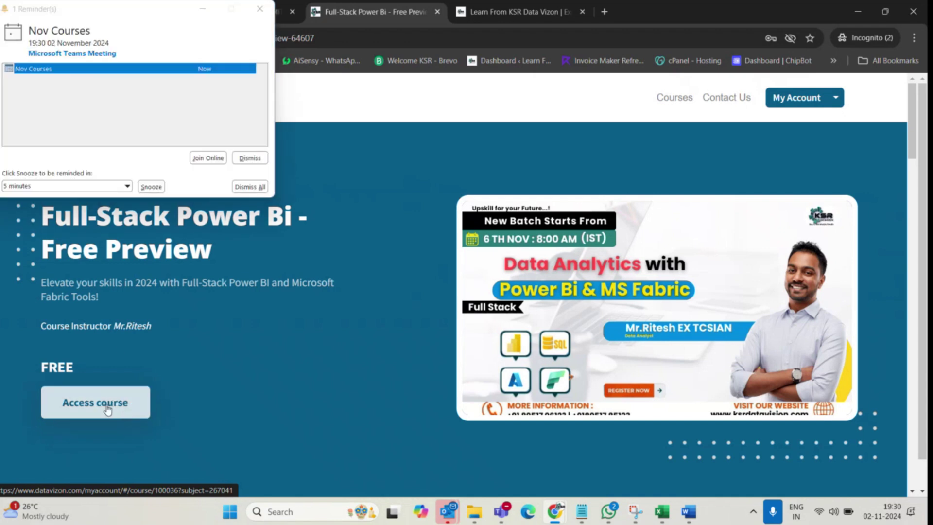
{"action": "left_click", "coordinate": [241, 189]}
{"action": "left_click", "coordinate": [115, 129]}
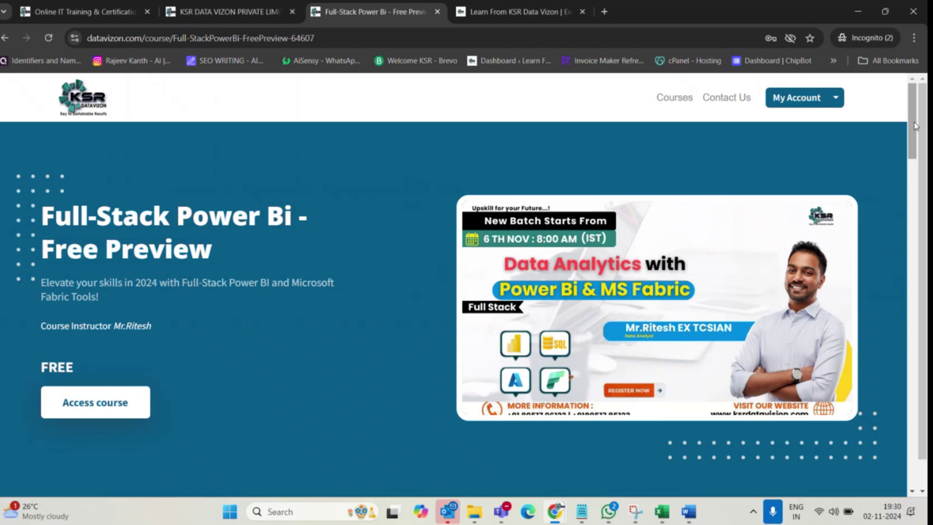
{"action": "mouse_move", "coordinate": [916, 127]}
{"action": "left_mouse_down"}
{"action": "mouse_move", "coordinate": [915, 169]}
{"action": "mouse_move", "coordinate": [915, 127]}
{"action": "left_mouse_up"}
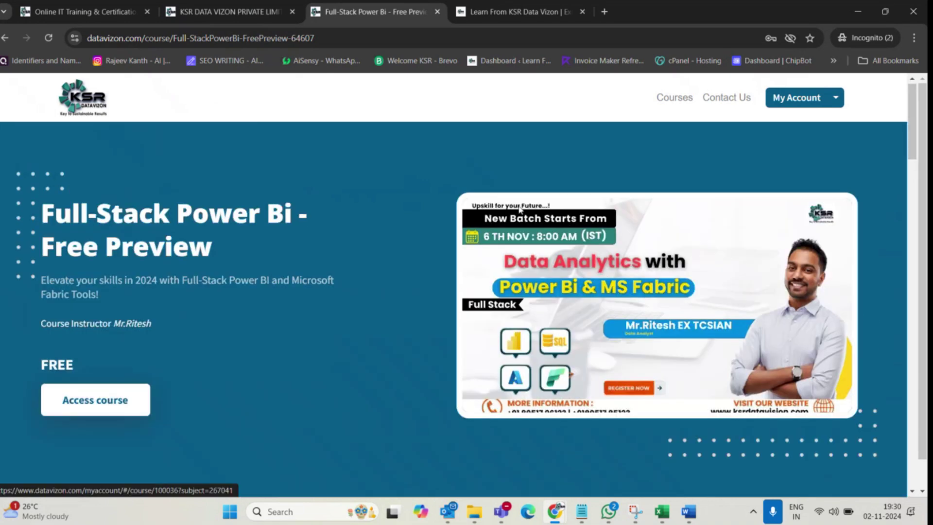
{"action": "left_click", "coordinate": [678, 106]}
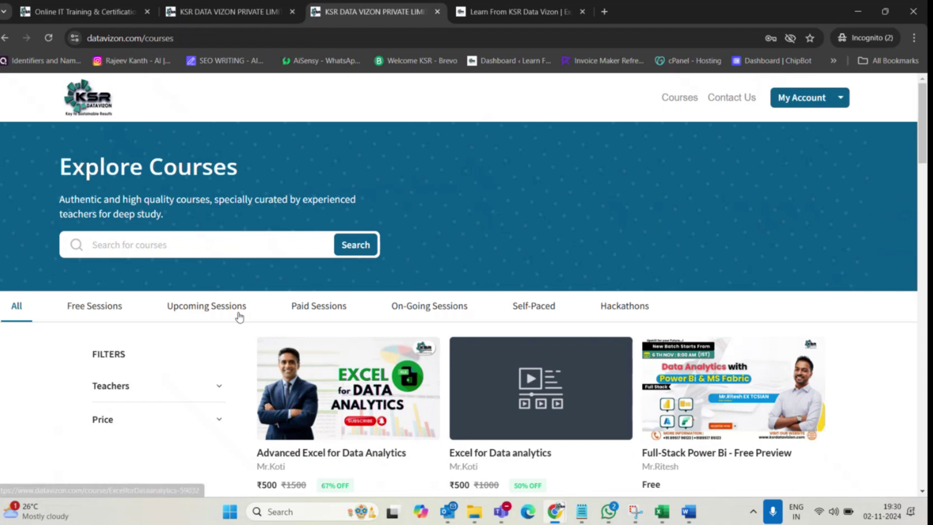
- Filter to Upcoming Sessions and open the Azure&MS-Fabric for Power-Bi (Free_Preview) course
{"action": "left_click", "coordinate": [236, 314]}
{"action": "scroll", "coordinate": [467, 292], "scroll_direction": "down", "scroll_amount": 2}
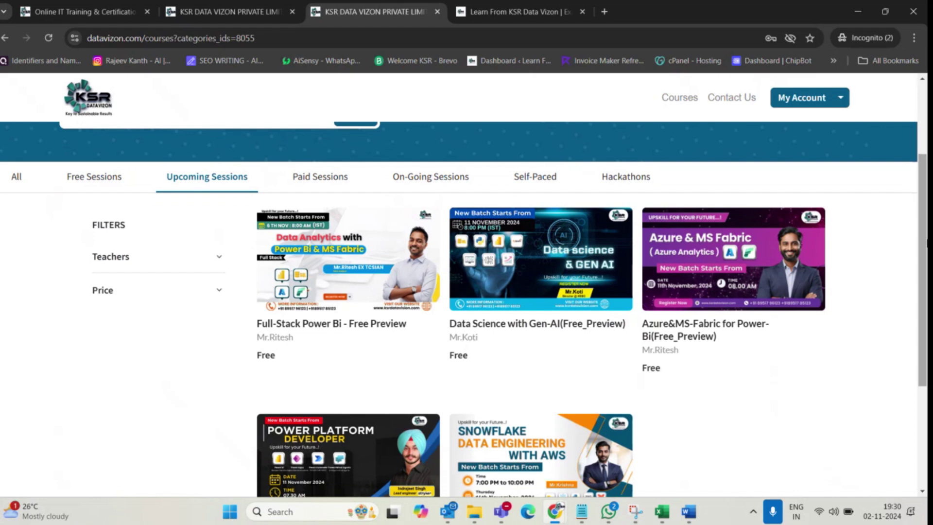
{"action": "left_click", "coordinate": [743, 263]}
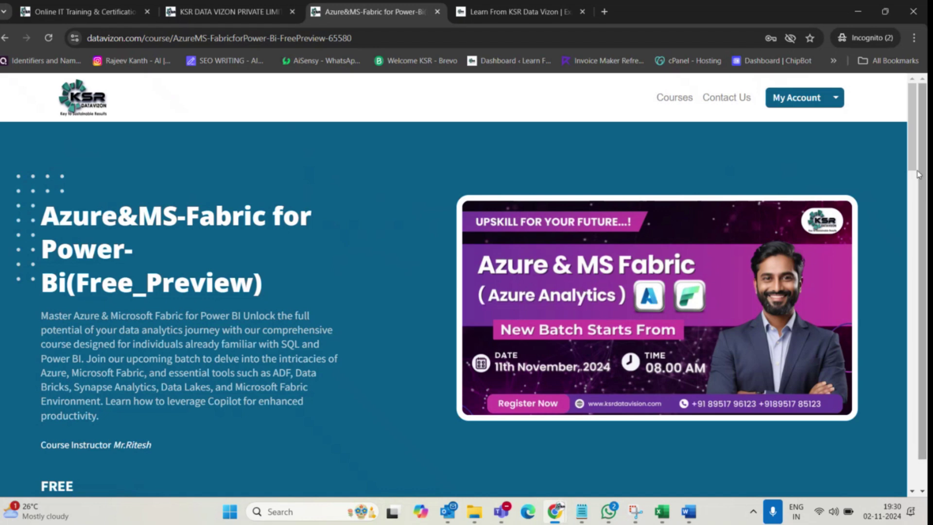
{"action": "mouse_move", "coordinate": [909, 150]}
{"action": "left_mouse_down"}
{"action": "mouse_move", "coordinate": [914, 261]}
{"action": "mouse_move", "coordinate": [926, 156]}
{"action": "left_mouse_up"}
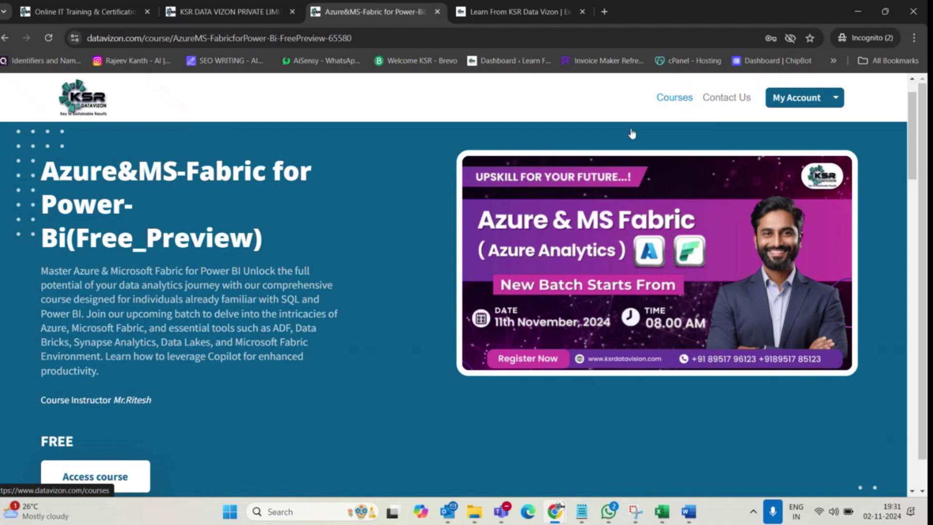
- Access the Azure&MS-Fabric for Power-Bi free preview course player
{"action": "left_click", "coordinate": [121, 482]}
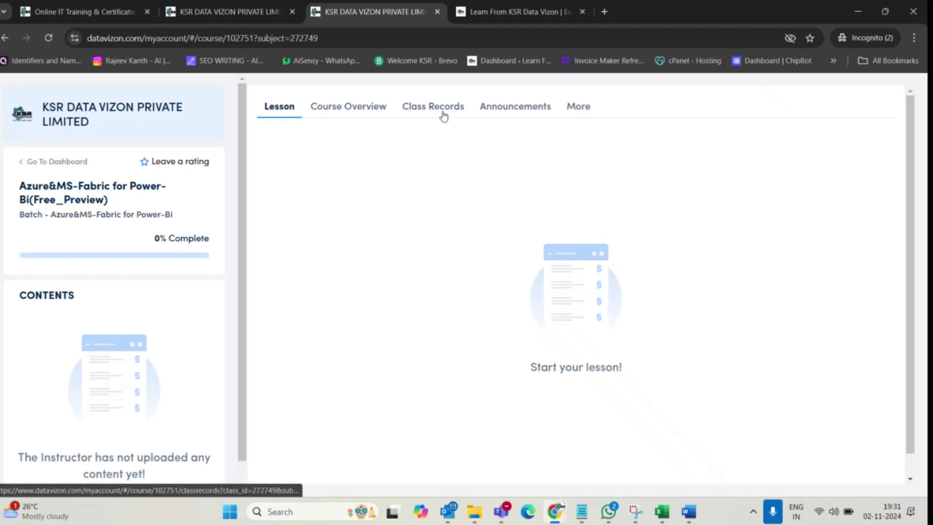
- View the course's empty Class Records, then return to the learner dashboard
{"action": "left_click", "coordinate": [442, 114]}
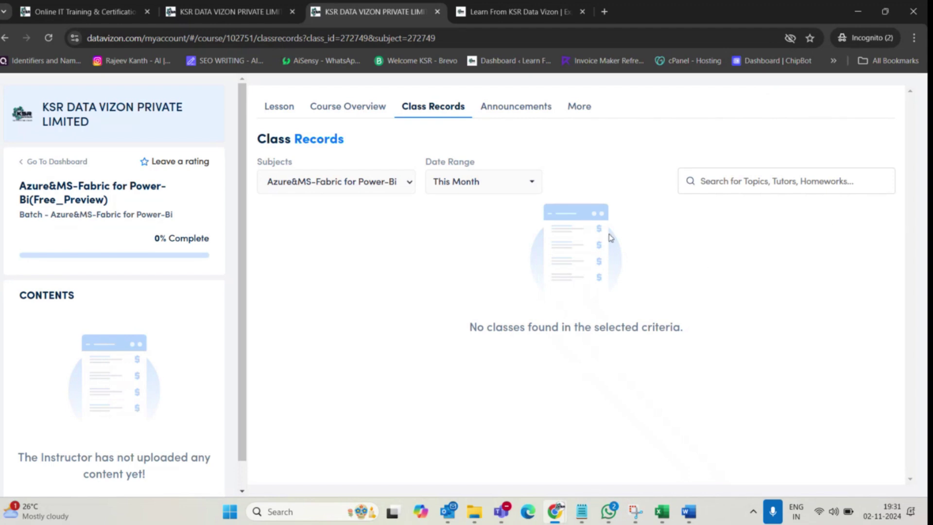
{"action": "left_click", "coordinate": [73, 162]}
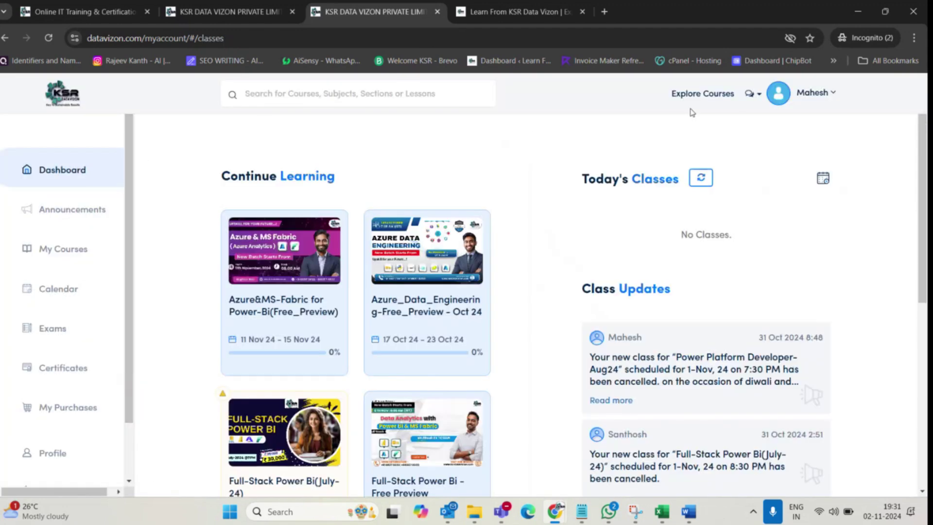
- Open Explore Courses in a new tab, show Upcoming Sessions, and open Power Platform Developer (Free_Preview)
{"action": "left_click", "coordinate": [694, 95]}
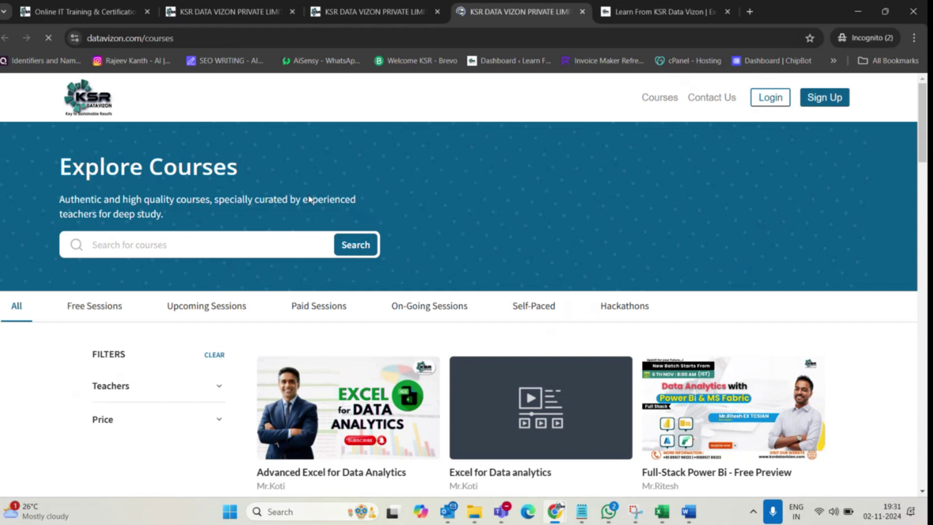
{"action": "left_click", "coordinate": [194, 310]}
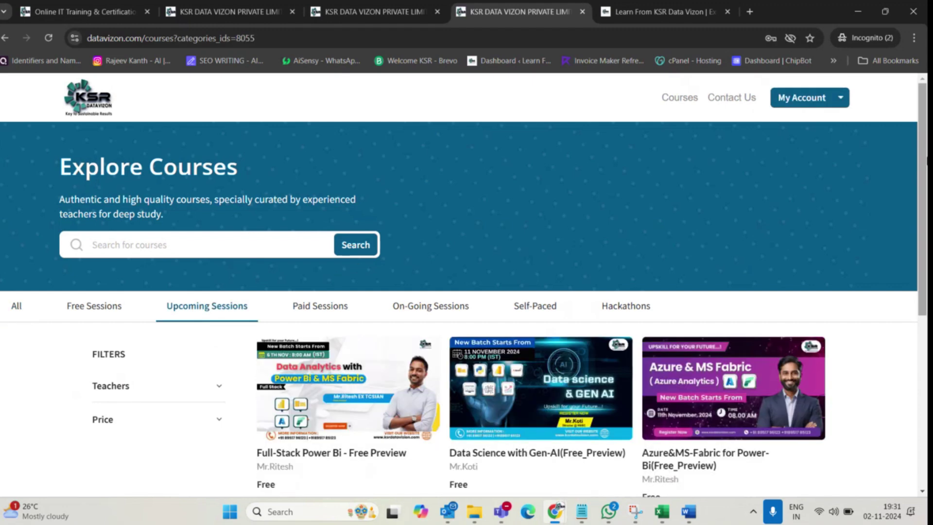
{"action": "left_click_drag", "start_coordinate": [925, 133], "coordinate": [924, 261]}
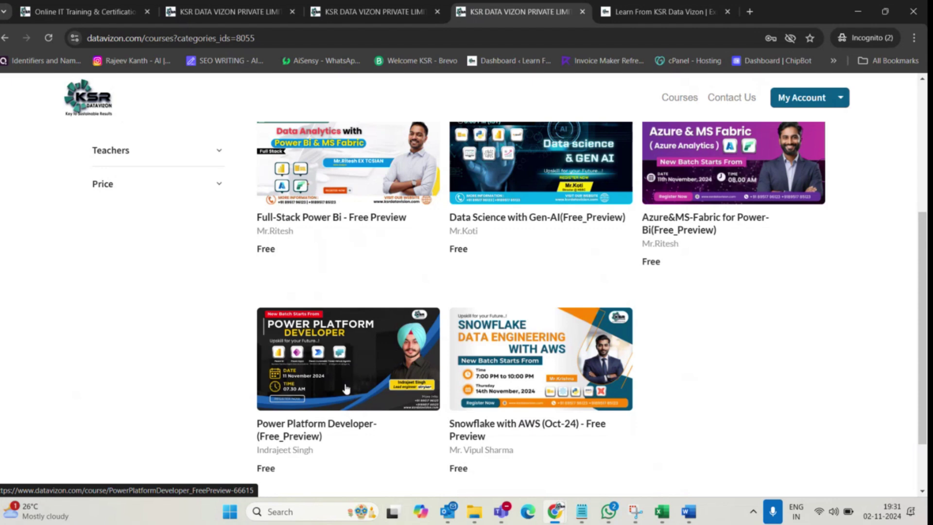
{"action": "left_click", "coordinate": [346, 389]}
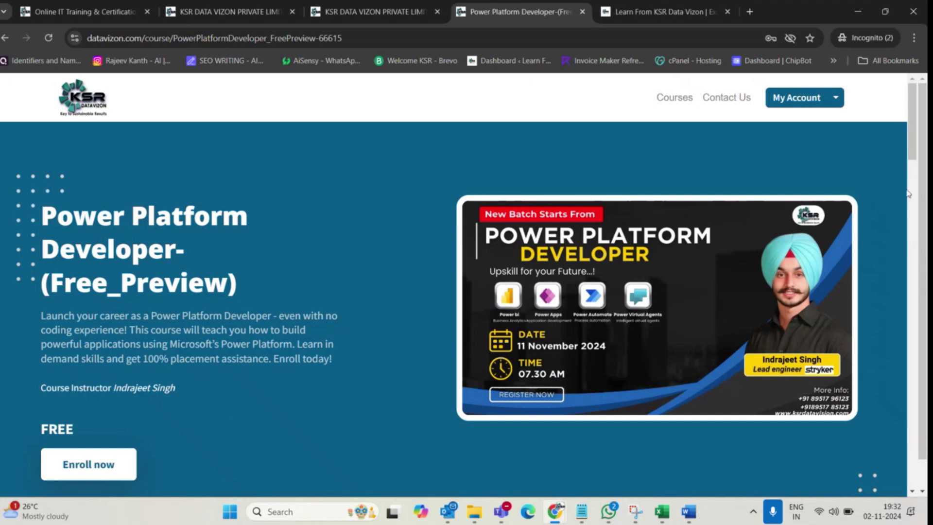
{"action": "scroll", "coordinate": [912, 166], "scroll_direction": "down", "scroll_amount": 1}
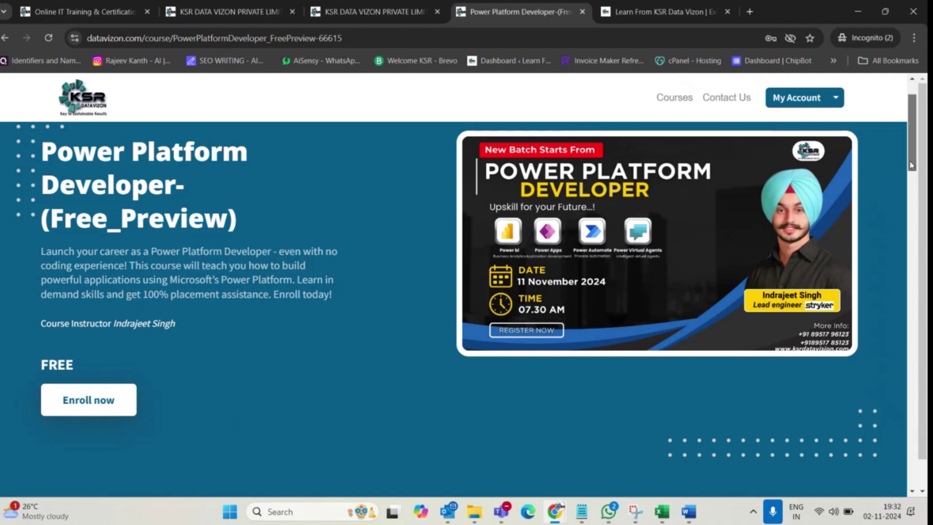
{"action": "mouse_move", "coordinate": [910, 164]}
{"action": "left_mouse_down"}
{"action": "mouse_move", "coordinate": [911, 186]}
{"action": "mouse_move", "coordinate": [914, 155]}
{"action": "left_mouse_up"}
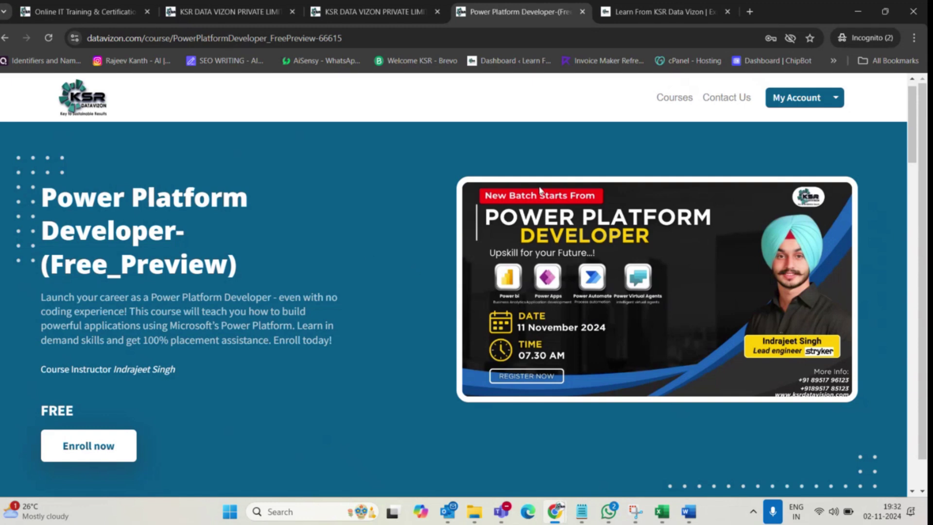
- Return to the catalogue, browse the five Upcoming Sessions previews, then open Contact Us
{"action": "left_click", "coordinate": [680, 97]}
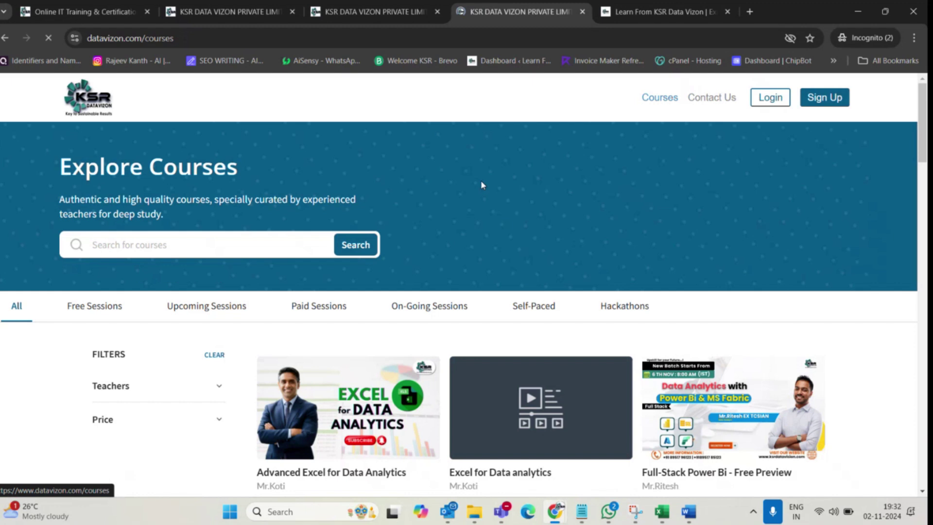
{"action": "left_click", "coordinate": [226, 303]}
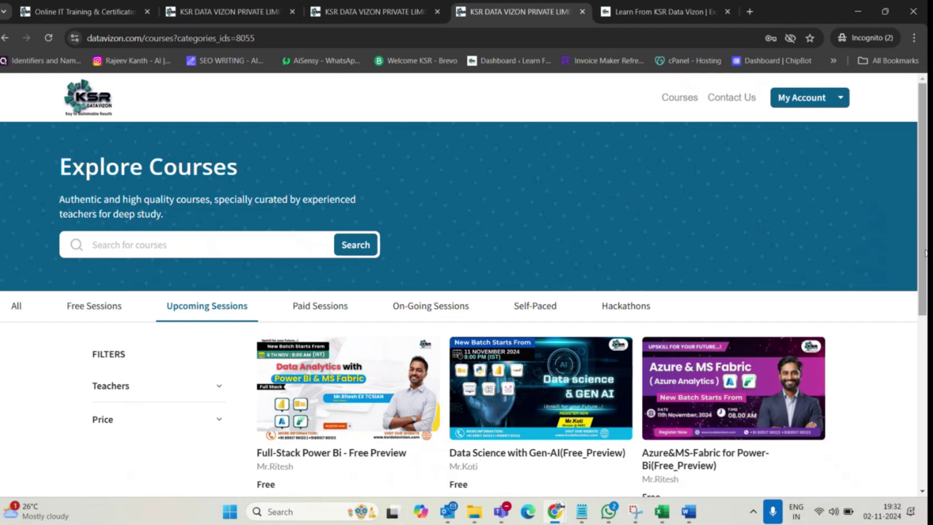
{"action": "left_click_drag", "start_coordinate": [926, 252], "coordinate": [927, 332]}
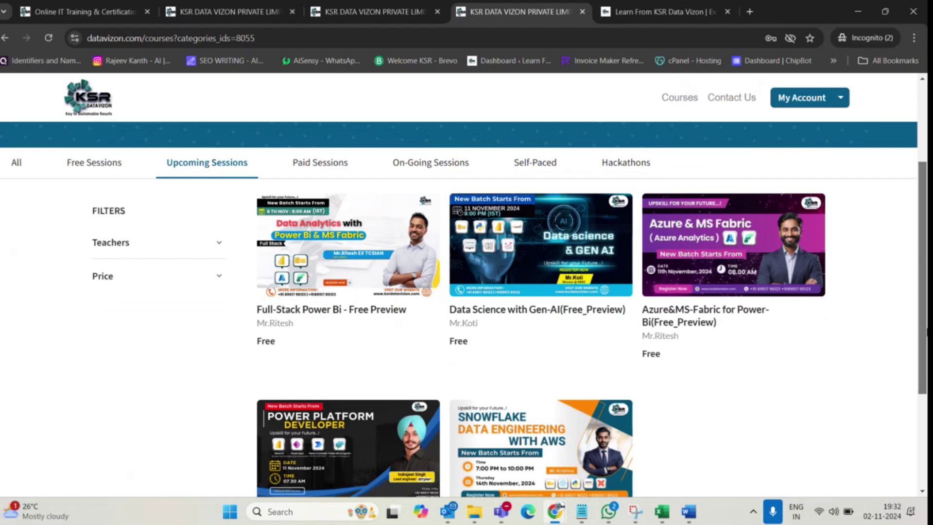
{"action": "scroll", "coordinate": [926, 267], "scroll_direction": "down", "scroll_amount": 1}
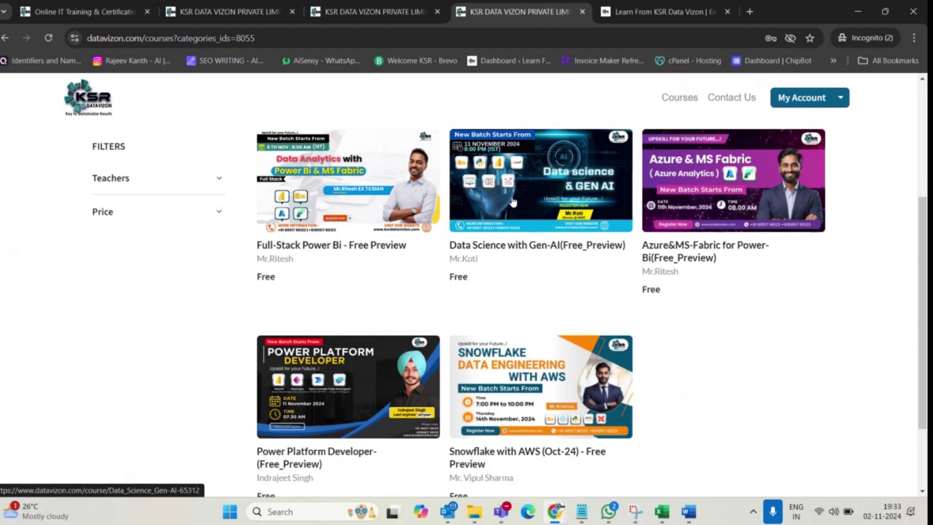
{"action": "scroll", "coordinate": [925, 306], "scroll_direction": "down", "scroll_amount": 1}
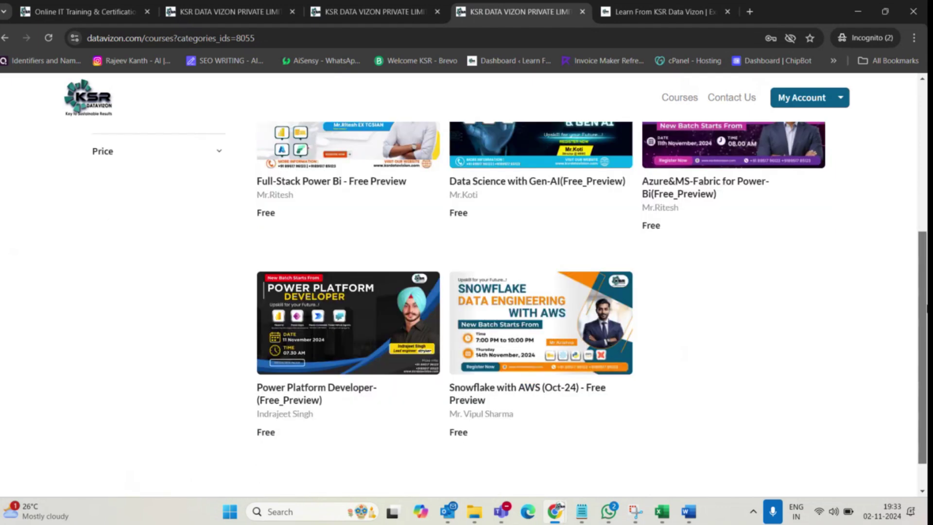
{"action": "scroll", "coordinate": [925, 307], "scroll_direction": "down", "scroll_amount": 1}
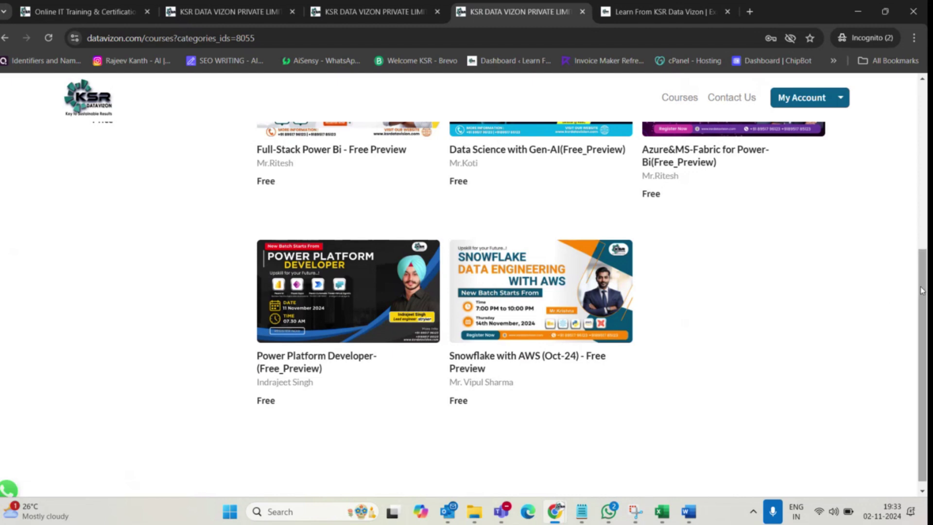
{"action": "left_click_drag", "start_coordinate": [921, 290], "coordinate": [925, 180]}
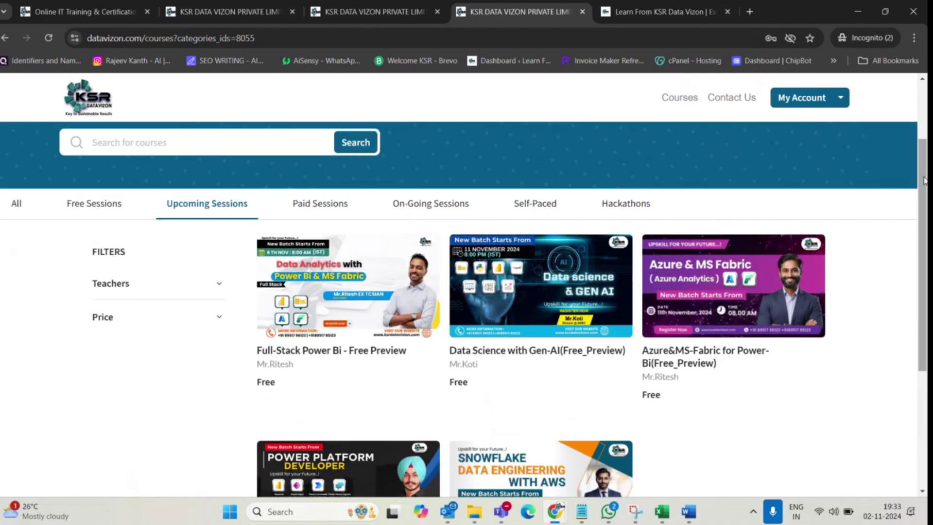
{"action": "left_click", "coordinate": [735, 98]}
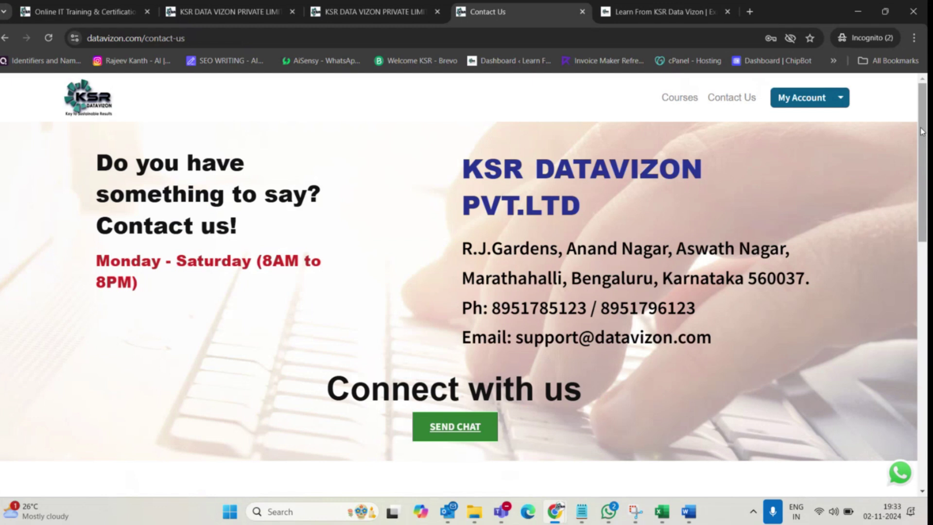
{"action": "left_click_drag", "start_coordinate": [922, 131], "coordinate": [922, 142]}
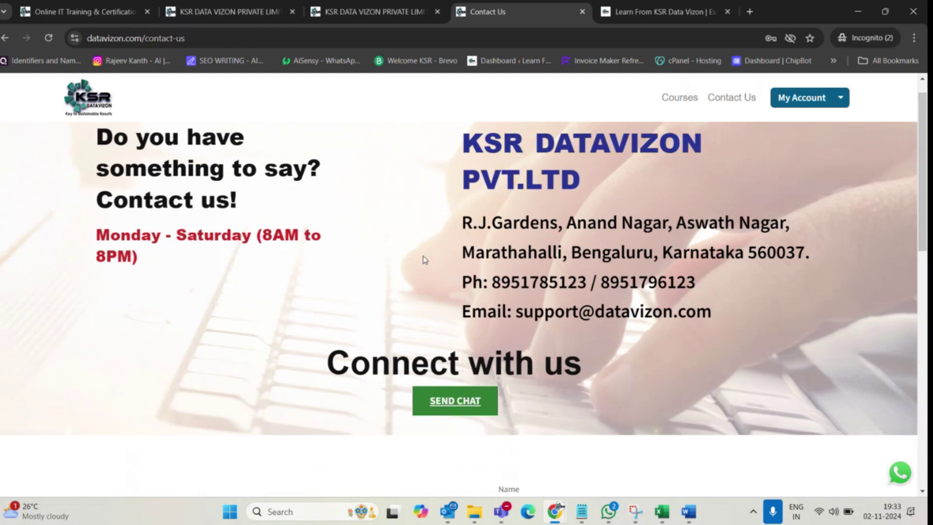
{"action": "left_click_drag", "start_coordinate": [462, 288], "coordinate": [701, 280]}
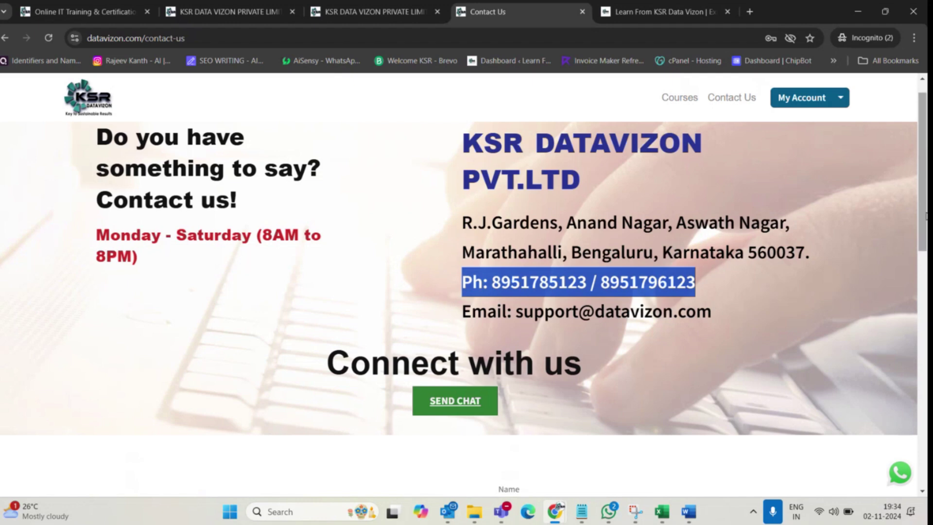
{"action": "left_click_drag", "start_coordinate": [921, 208], "coordinate": [922, 300]}
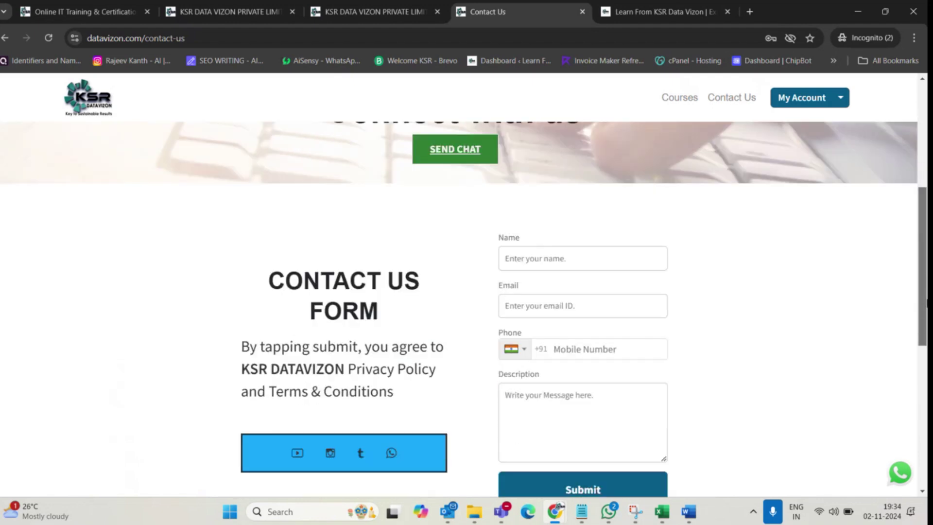
{"action": "left_click", "coordinate": [547, 258]}
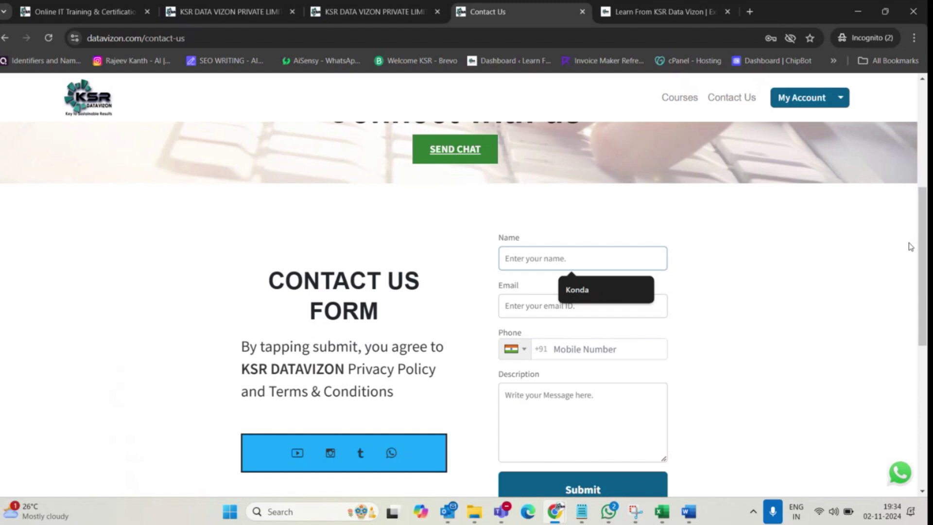
{"action": "left_click_drag", "start_coordinate": [927, 237], "coordinate": [927, 382]}
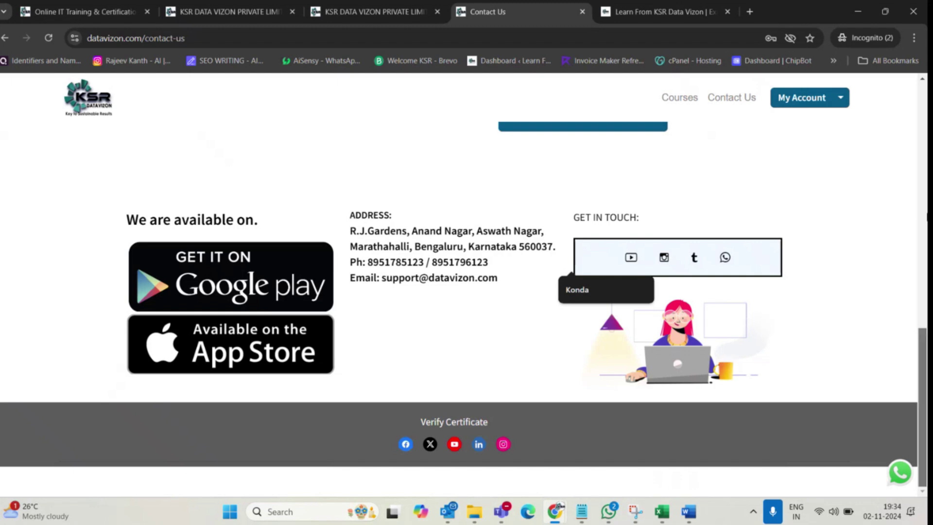
{"action": "scroll", "coordinate": [923, 365], "scroll_direction": "up", "scroll_amount": 10}
{"action": "scroll", "coordinate": [467, 292], "scroll_direction": "up", "scroll_amount": 2}
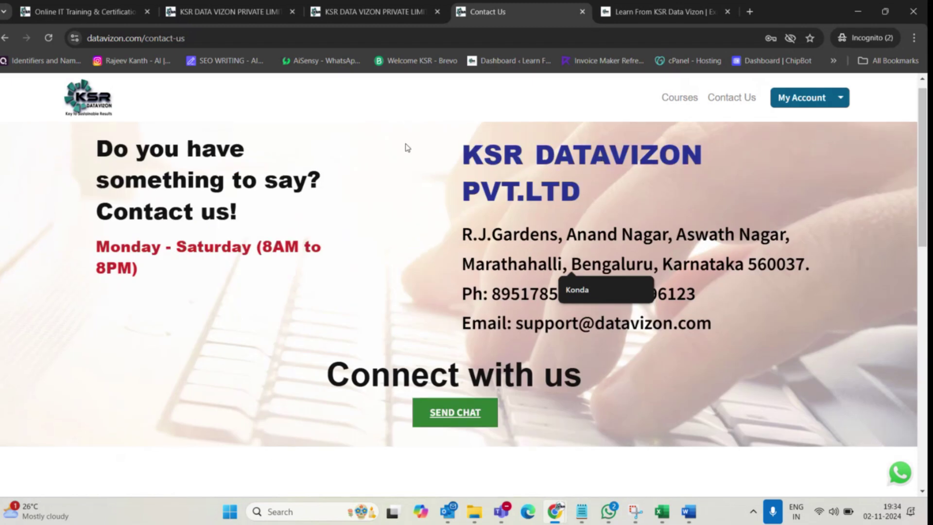
{"action": "left_click_drag", "start_coordinate": [925, 101], "coordinate": [925, 97]}
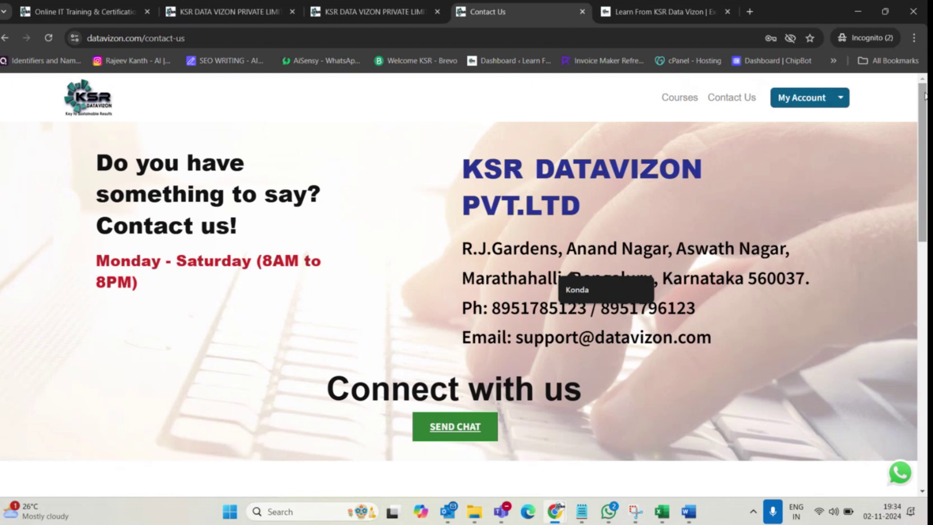